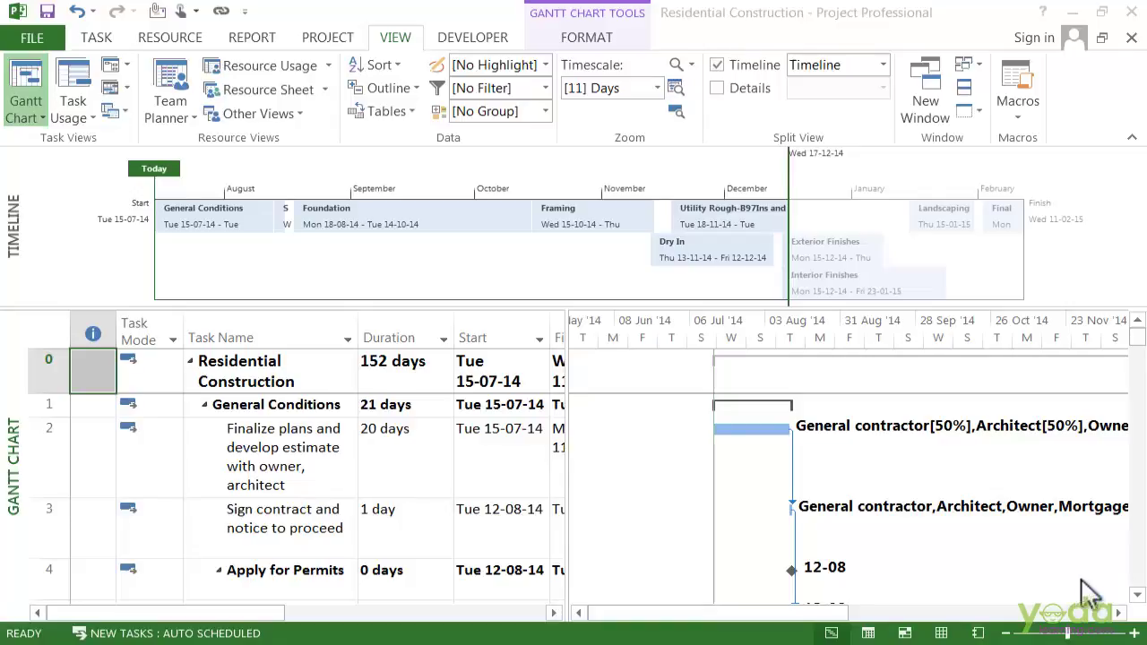
Step: Show the Resource Sheet and enter 'Tiles' as a new resource in row 24
{"action": "left_click", "coordinate": [278, 92]}
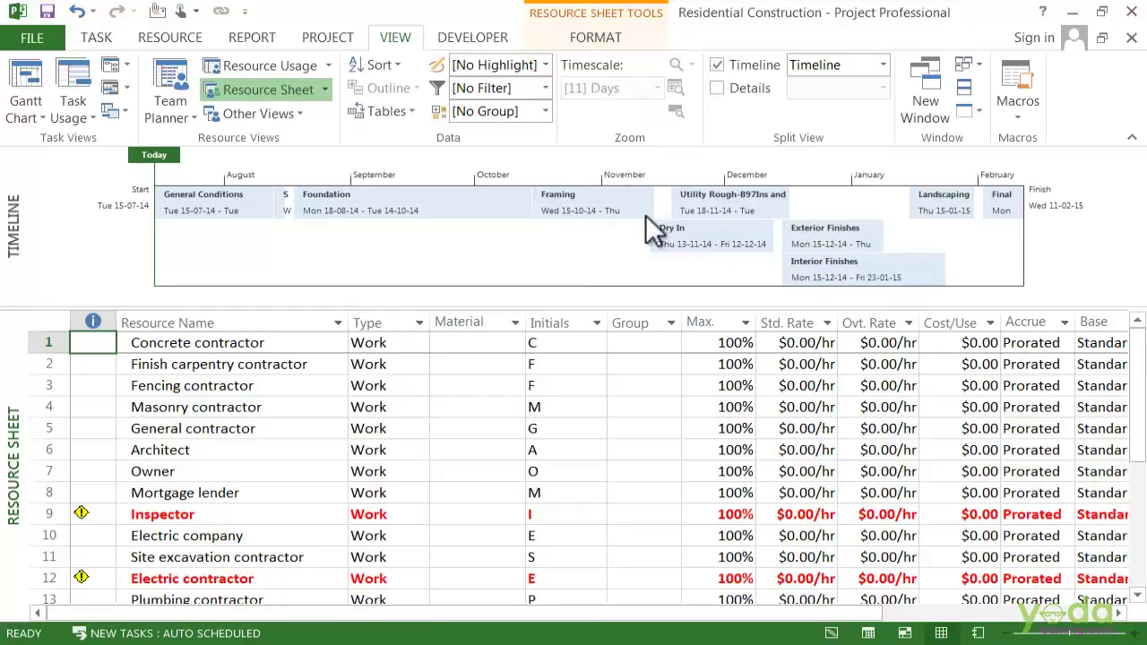
{"action": "scroll", "coordinate": [646, 218], "scroll_direction": "down", "scroll_amount": 3}
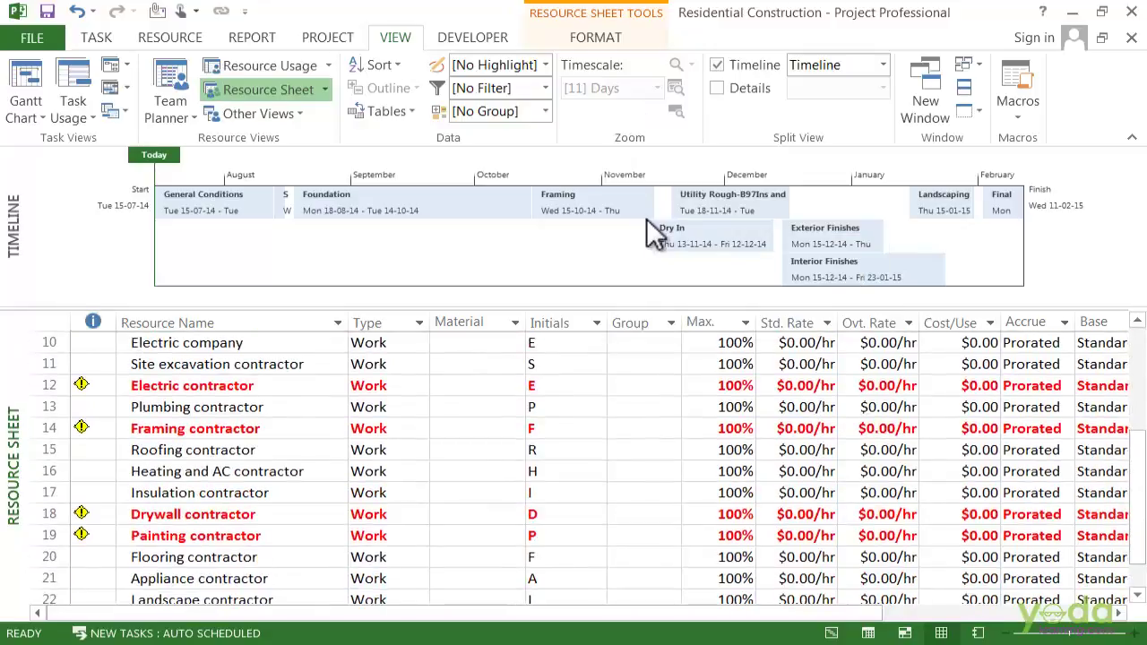
{"action": "scroll", "coordinate": [512, 384], "scroll_direction": "down", "scroll_amount": 3}
{"action": "scroll", "coordinate": [315, 381], "scroll_direction": "down", "scroll_amount": 3}
{"action": "type", "text": "T"}
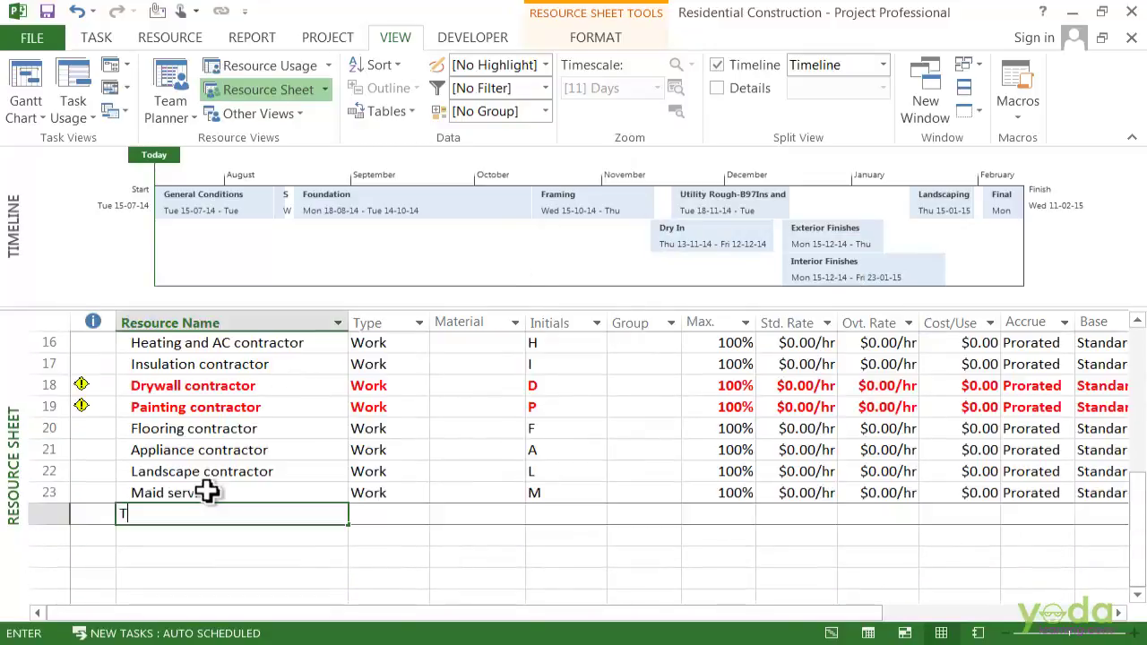
{"action": "type", "text": "iles"}
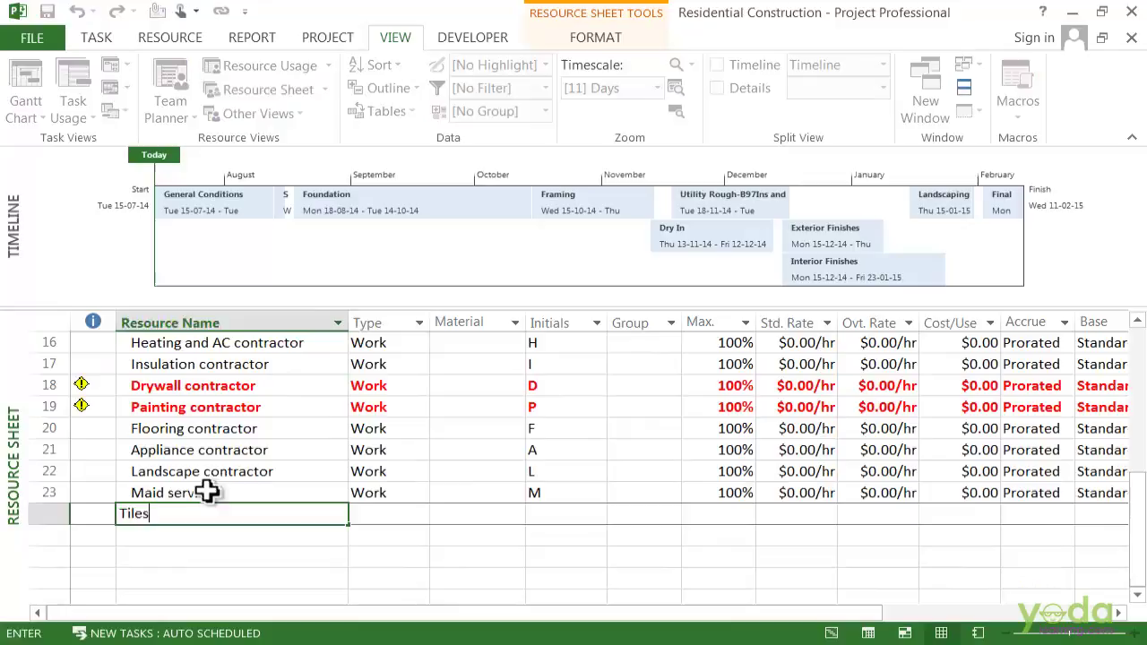
{"action": "key", "text": "Tab"}
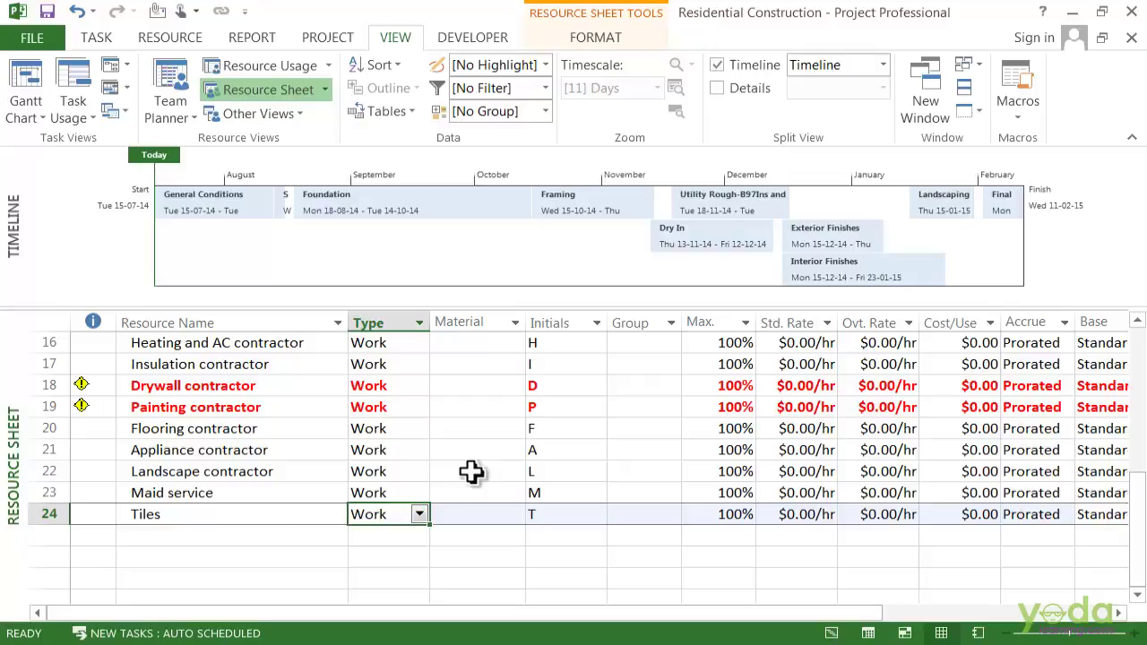
Step: Change the Tiles resource type from Work to Material
{"action": "left_click", "coordinate": [423, 520]}
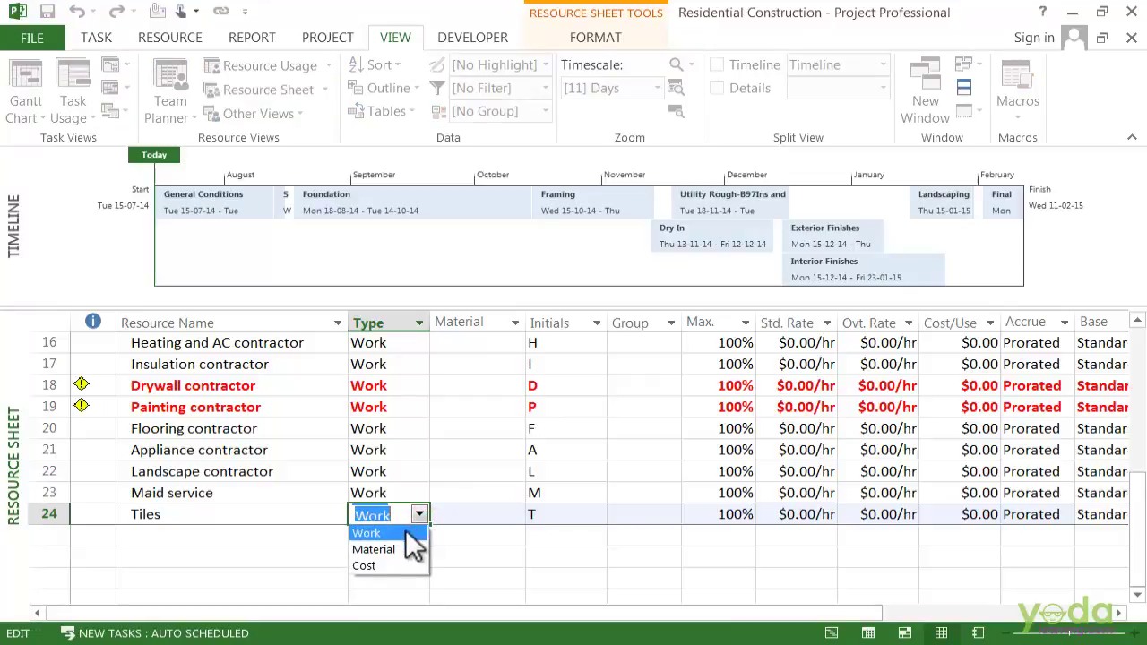
{"action": "left_click", "coordinate": [380, 550]}
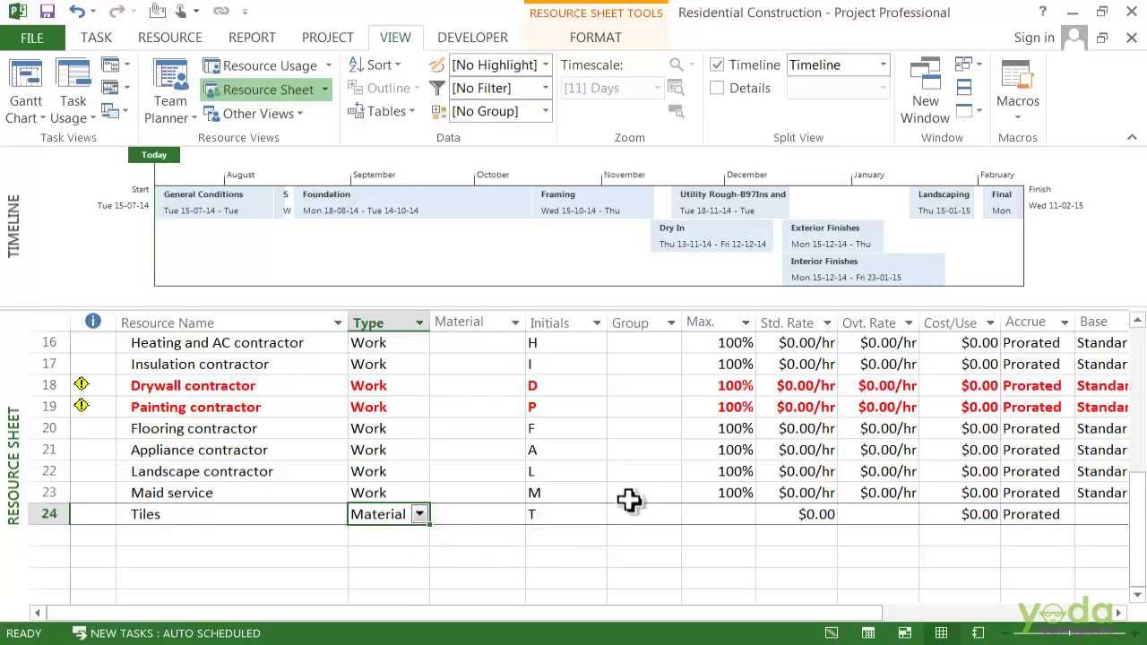
{"action": "left_click", "coordinate": [537, 518]}
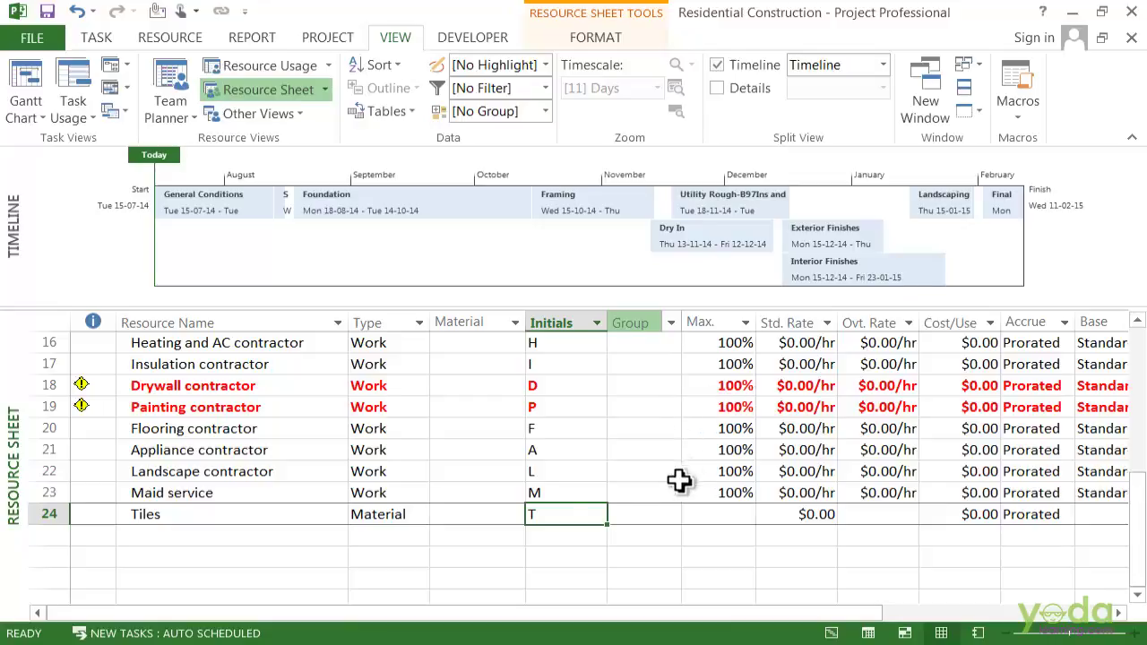
Step: Enter a $55.00 standard rate for the Tiles resource
{"action": "double_click", "coordinate": [817, 513]}
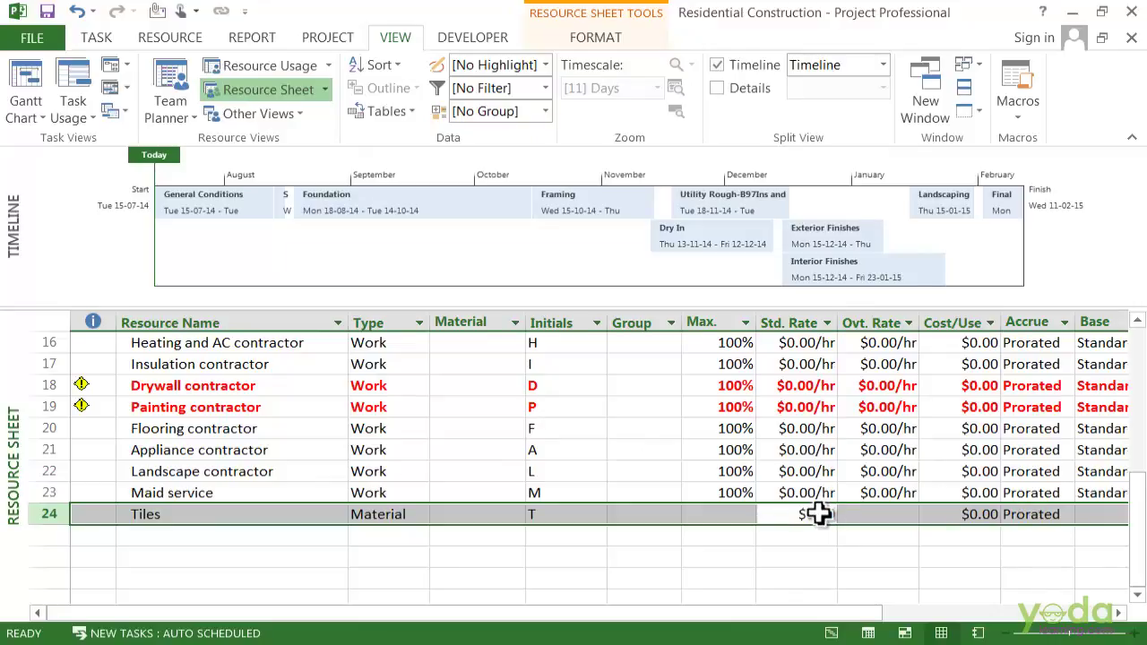
{"action": "type", "text": "55"}
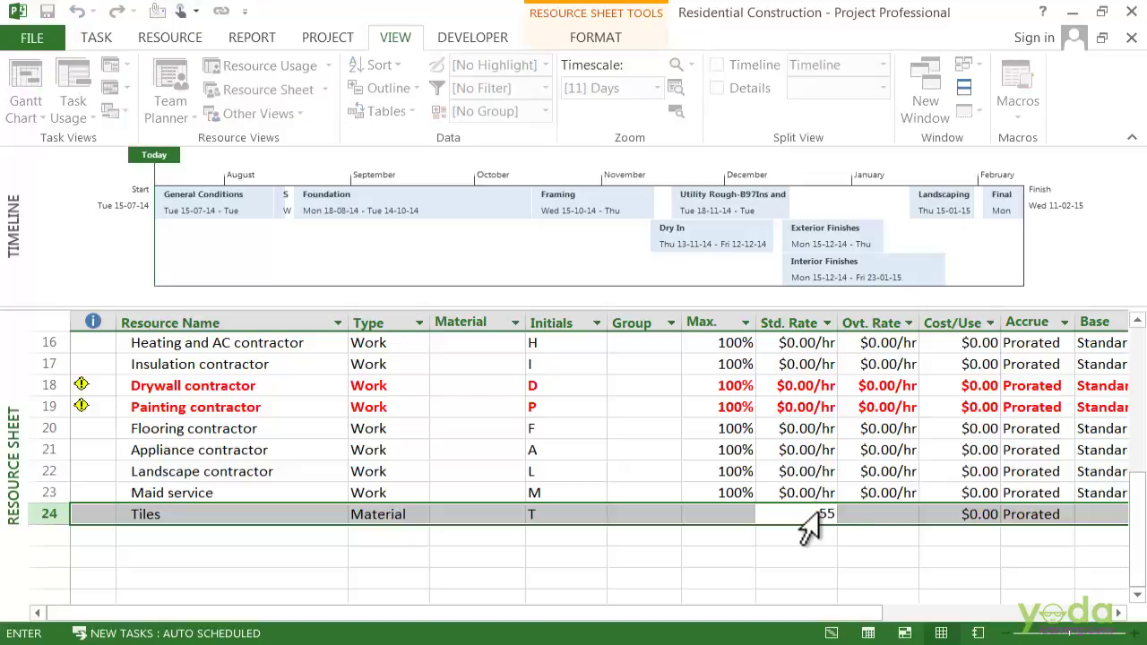
{"action": "key", "text": "Tab"}
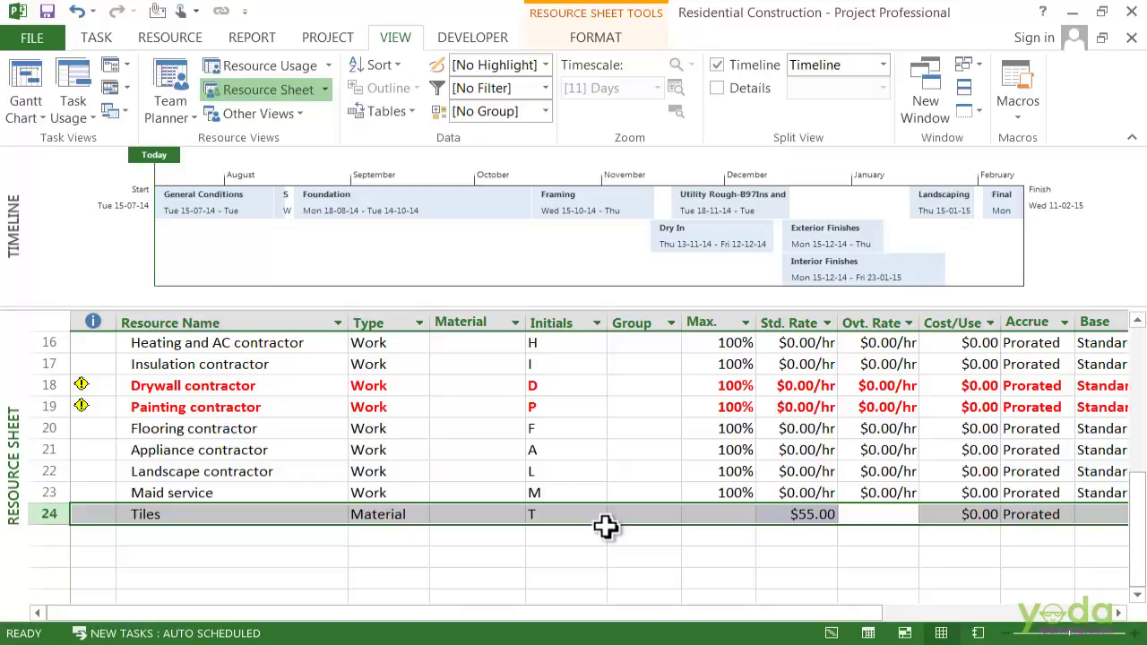
Step: Set the Tiles material label to 'Case', then replace it with 'Bundle'
{"action": "left_click", "coordinate": [525, 514]}
{"action": "type", "text": "Ca"}
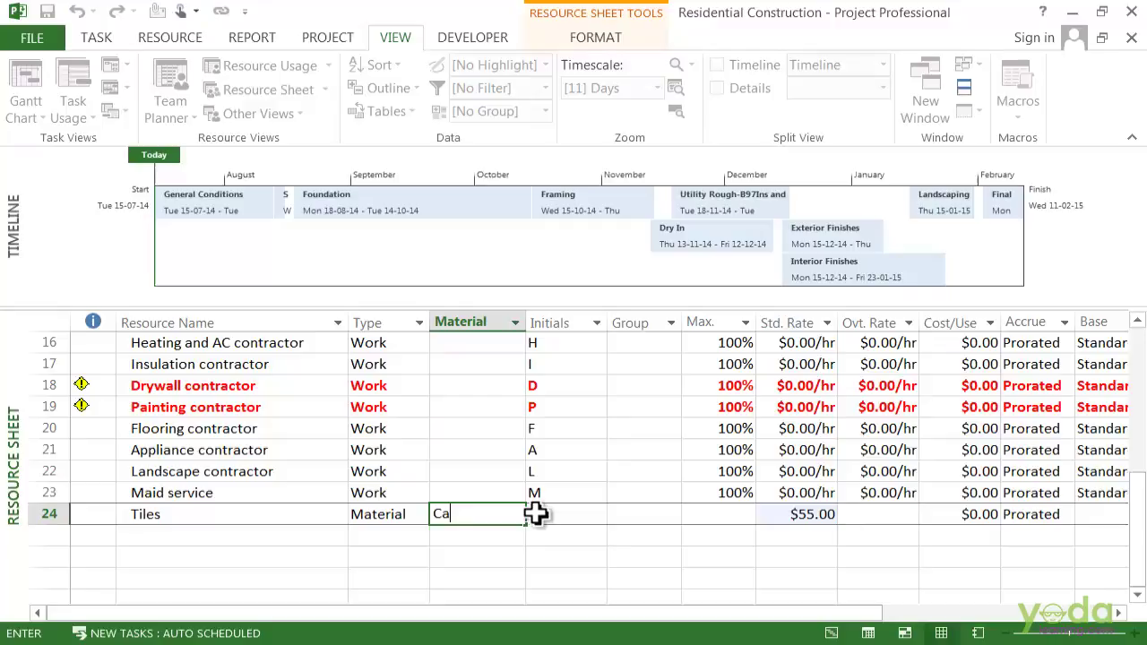
{"action": "type", "text": "se"}
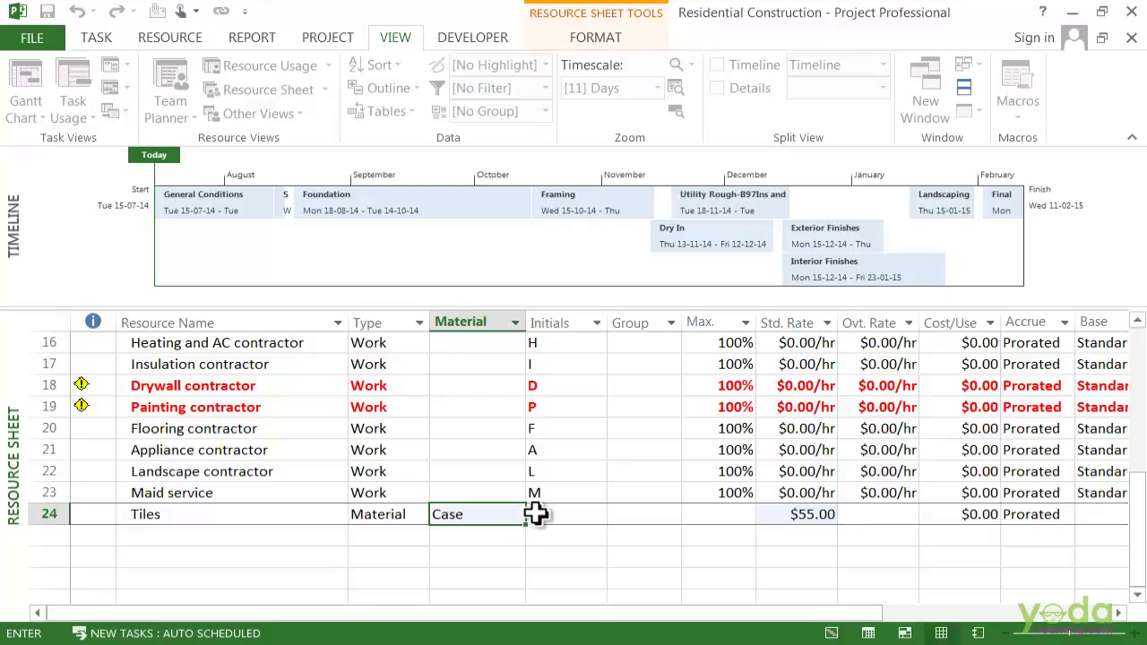
{"action": "key", "text": "Return"}
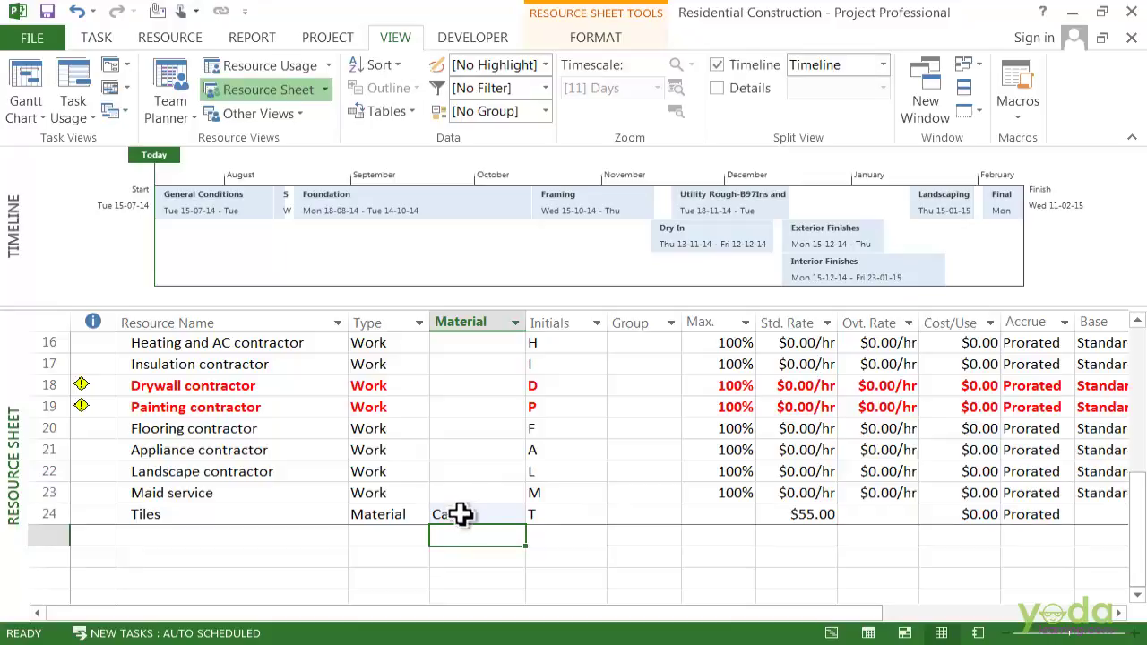
{"action": "left_click", "coordinate": [471, 515]}
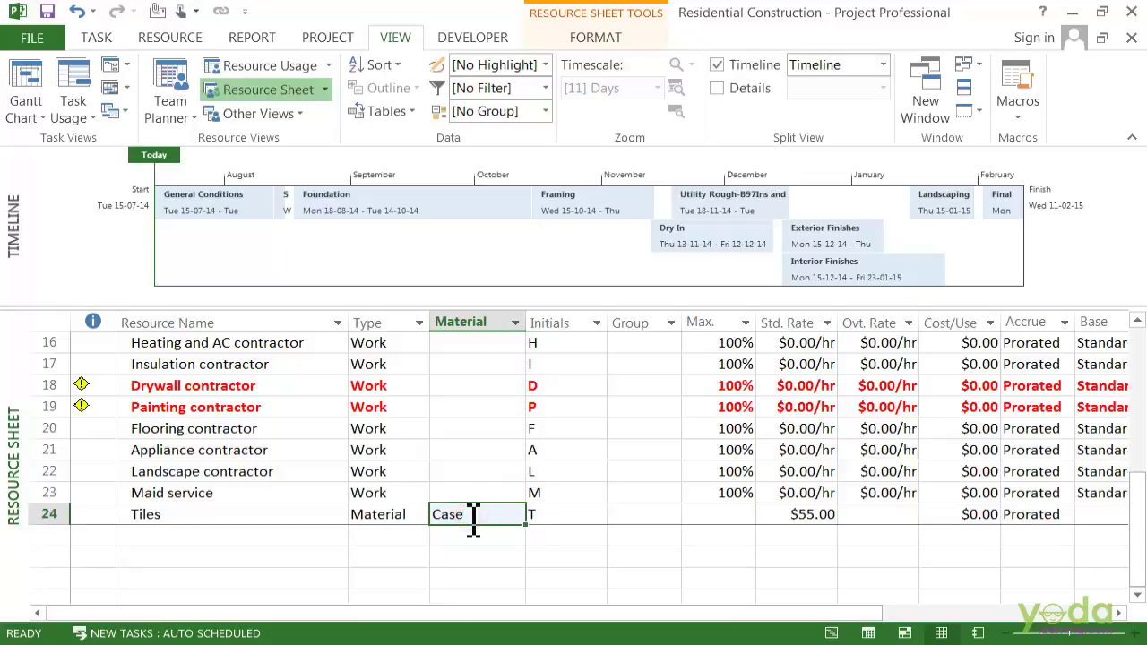
{"action": "key", "text": "BackSpace"}
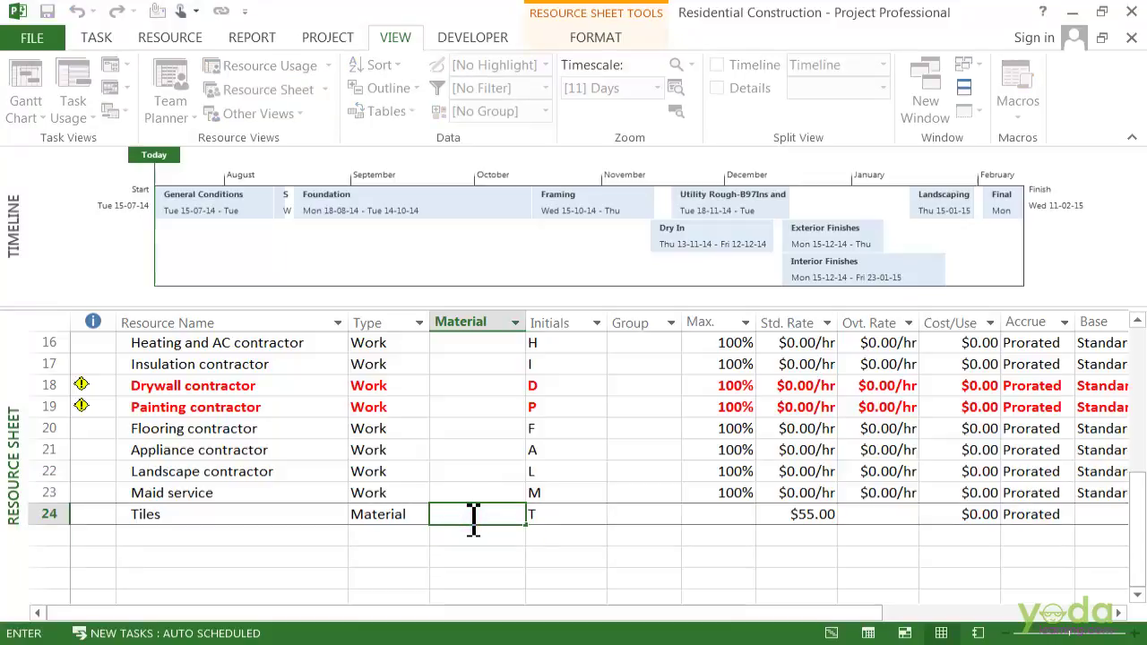
{"action": "type", "text": "Bundle"}
{"action": "key", "text": "Return"}
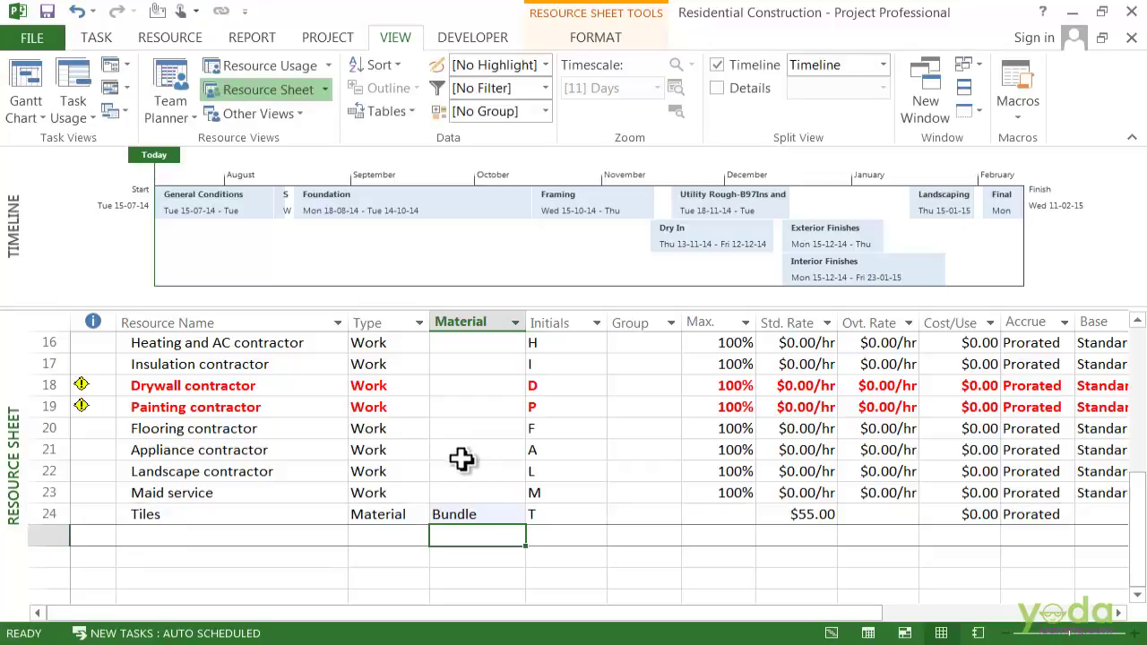